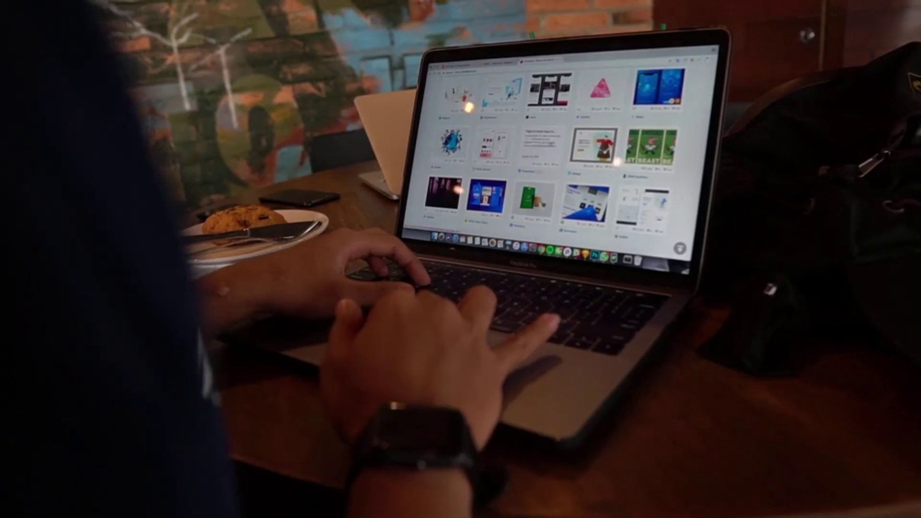
Scroll through the intro design thumbnails and enlarge one of them
{"action": "scroll", "coordinate": [556, 144], "scroll_direction": "down", "scroll_amount": 3}
{"action": "scroll", "coordinate": [557, 144], "scroll_direction": "down", "scroll_amount": 2}
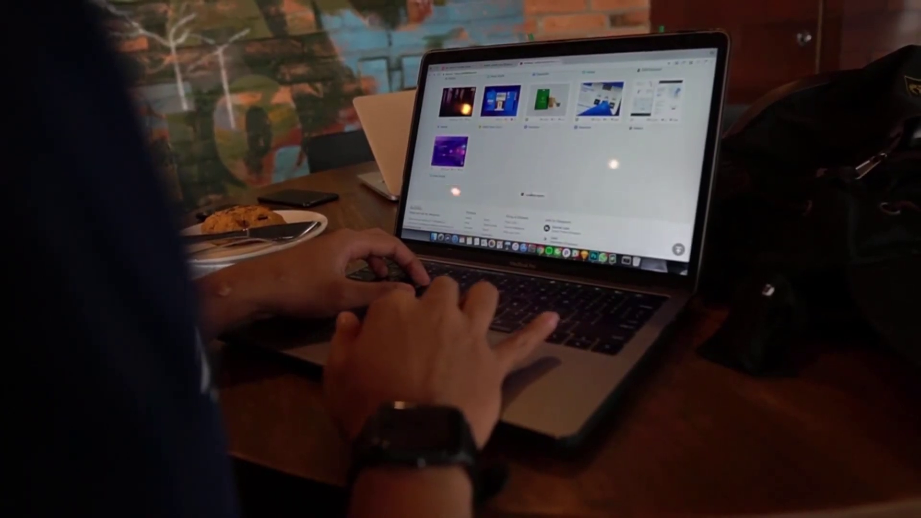
{"action": "scroll", "coordinate": [557, 154], "scroll_direction": "up", "scroll_amount": 2}
{"action": "scroll", "coordinate": [547, 144], "scroll_direction": "up", "scroll_amount": 2}
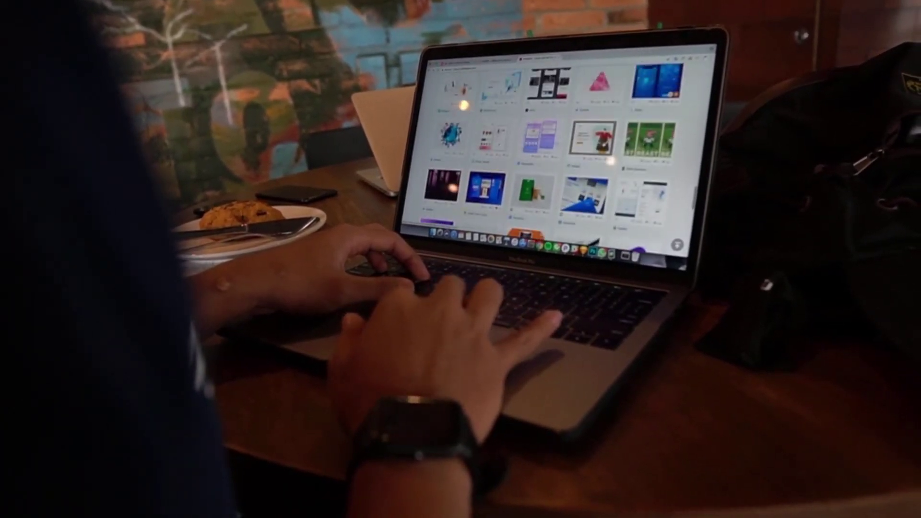
{"action": "left_click", "coordinate": [544, 138]}
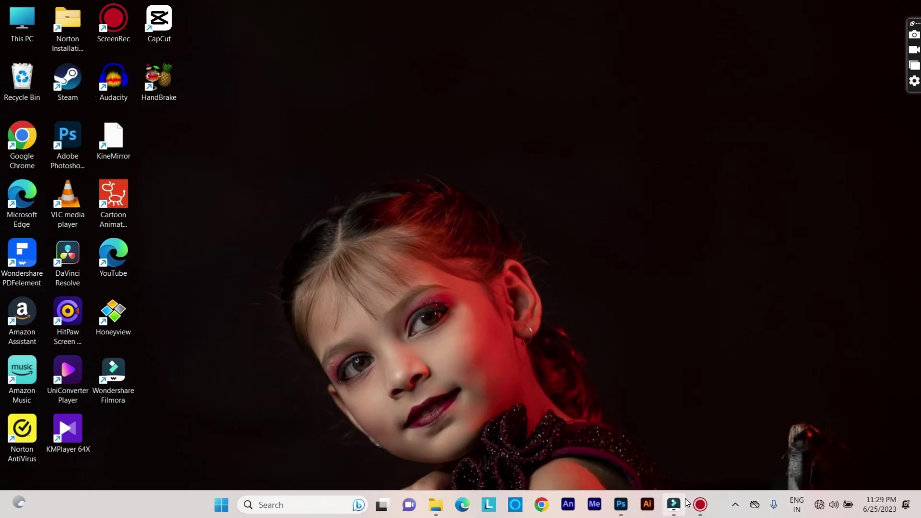
Restore the Photoshop window and look through the Edit menu before closing it
{"action": "left_click", "coordinate": [621, 505]}
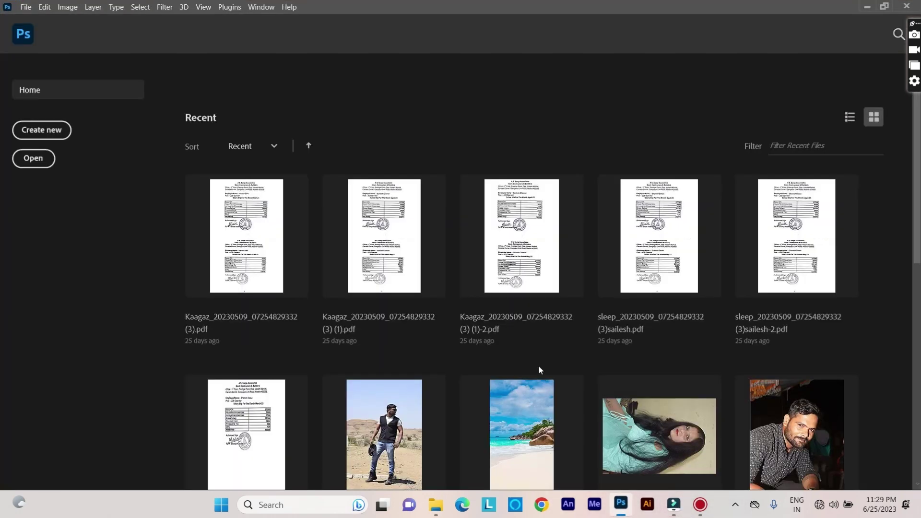
{"action": "left_click", "coordinate": [44, 7]}
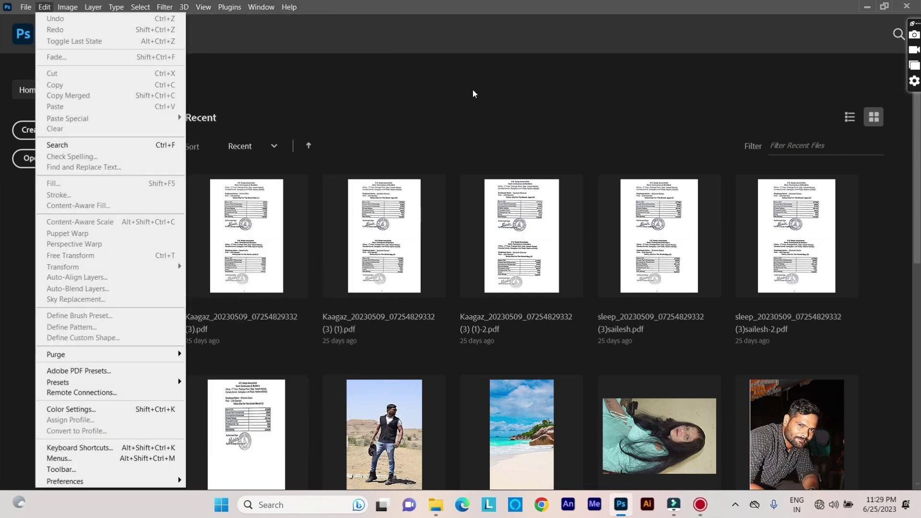
{"action": "left_click", "coordinate": [510, 37]}
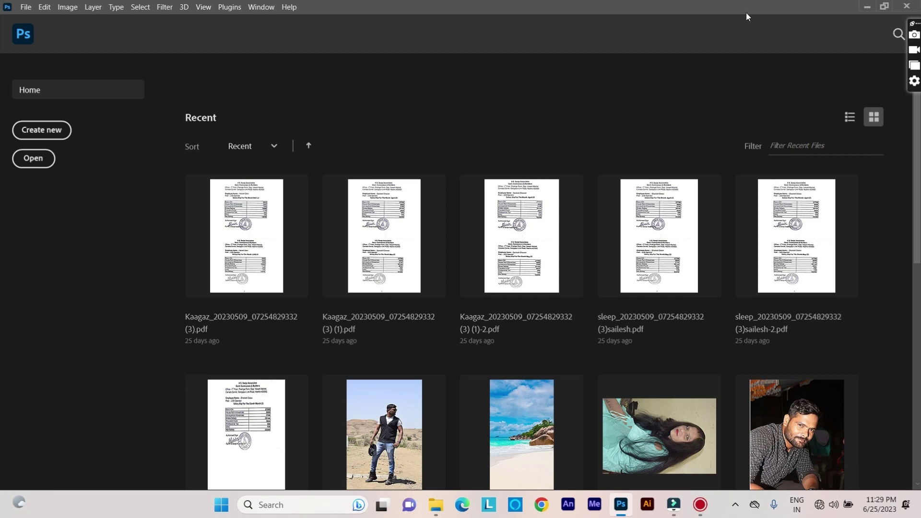
{"action": "left_click", "coordinate": [867, 7]}
{"action": "right_click", "coordinate": [581, 8]}
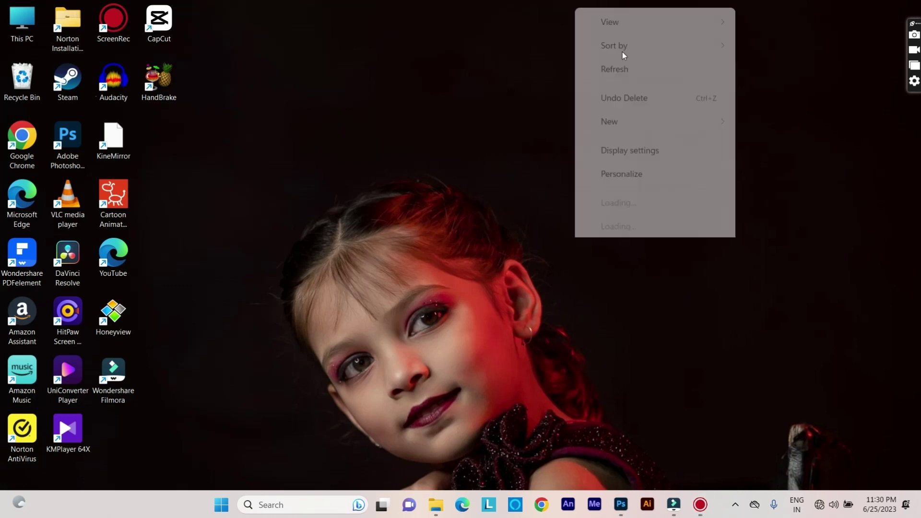
{"action": "left_click", "coordinate": [629, 57]}
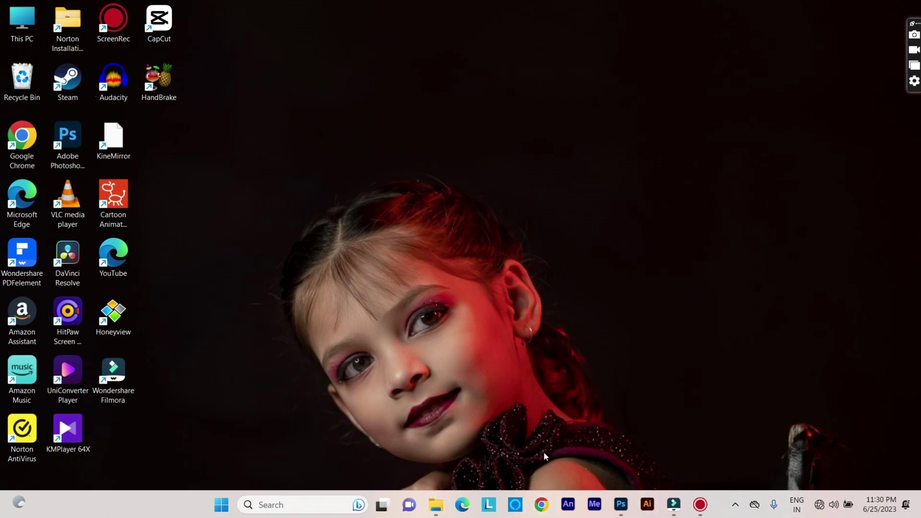
{"action": "left_click", "coordinate": [621, 505]}
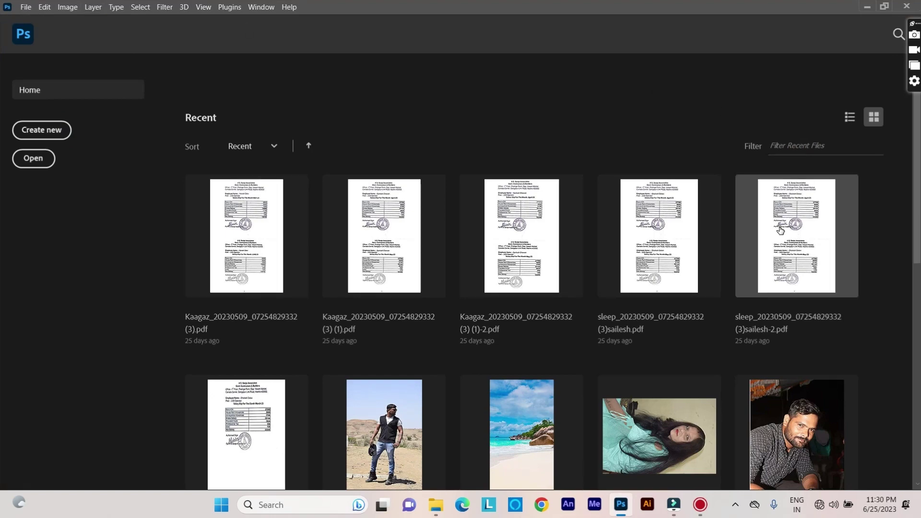
Scroll up and down through the Recent files thumbnail grid
{"action": "scroll", "coordinate": [523, 302], "scroll_direction": "down", "scroll_amount": 5}
{"action": "scroll", "coordinate": [526, 309], "scroll_direction": "down", "scroll_amount": 3}
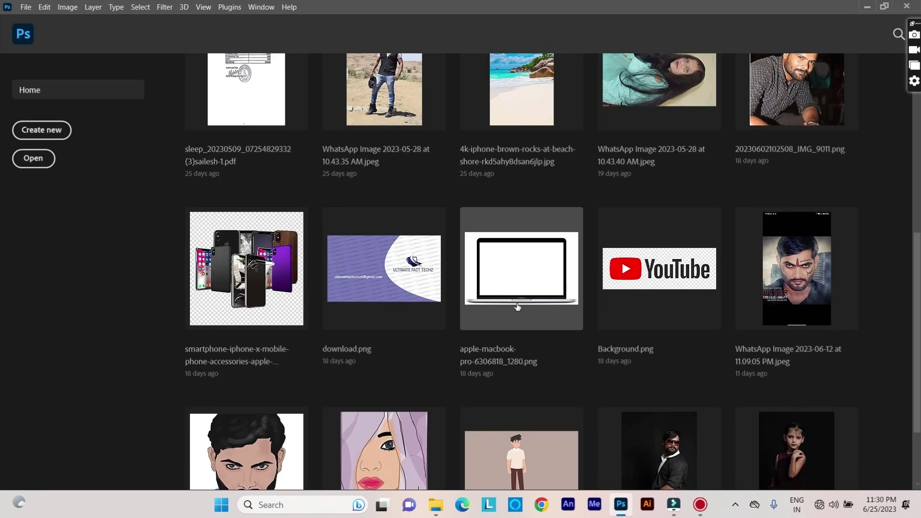
{"action": "scroll", "coordinate": [528, 297], "scroll_direction": "down", "scroll_amount": 2}
{"action": "scroll", "coordinate": [529, 288], "scroll_direction": "up", "scroll_amount": 1}
{"action": "scroll", "coordinate": [529, 288], "scroll_direction": "up", "scroll_amount": 8}
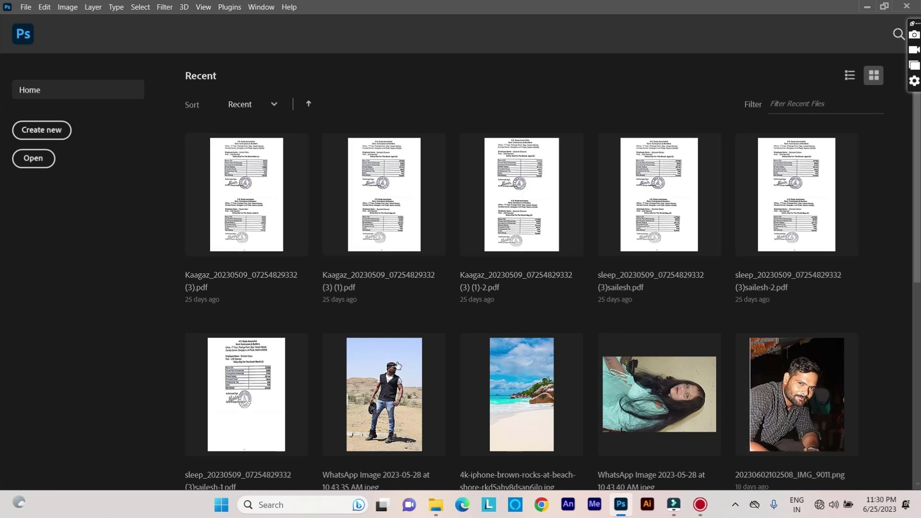
{"action": "scroll", "coordinate": [384, 216], "scroll_direction": "down", "scroll_amount": 4}
{"action": "scroll", "coordinate": [551, 226], "scroll_direction": "down", "scroll_amount": 4}
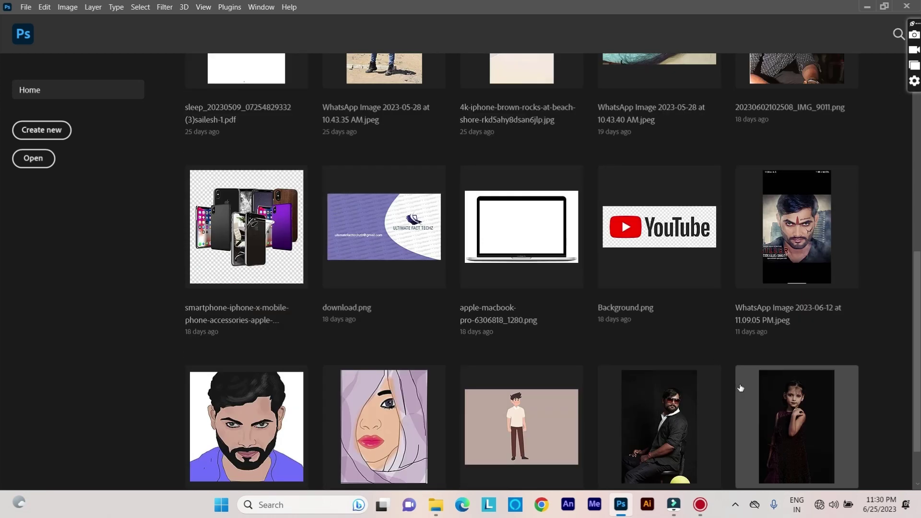
{"action": "scroll", "coordinate": [807, 356], "scroll_direction": "down", "scroll_amount": 2}
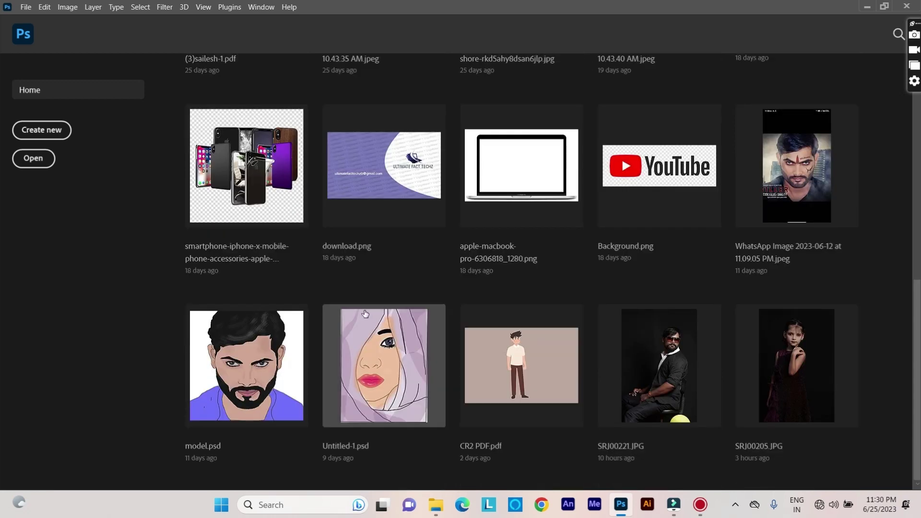
{"action": "scroll", "coordinate": [413, 332], "scroll_direction": "up", "scroll_amount": 6}
{"action": "scroll", "coordinate": [413, 333], "scroll_direction": "down", "scroll_amount": 4}
{"action": "scroll", "coordinate": [413, 333], "scroll_direction": "down", "scroll_amount": 2}
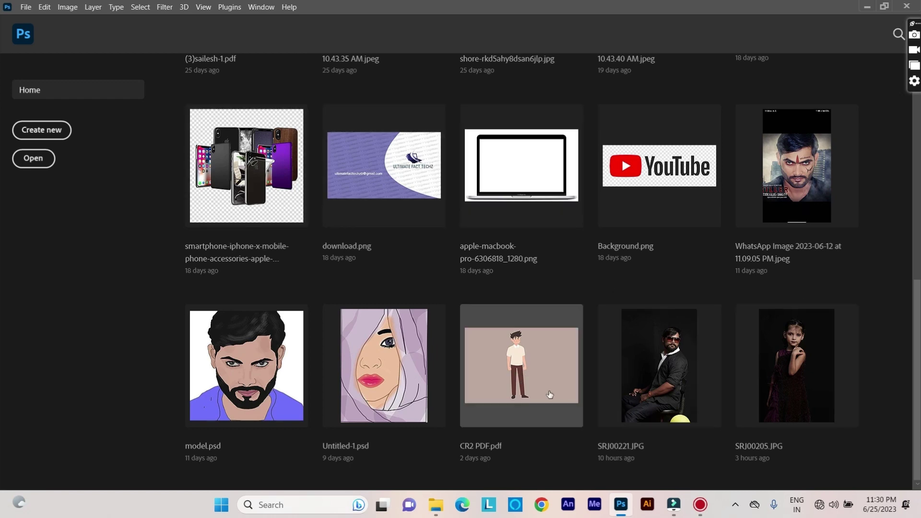
{"action": "scroll", "coordinate": [549, 394], "scroll_direction": "up", "scroll_amount": 6}
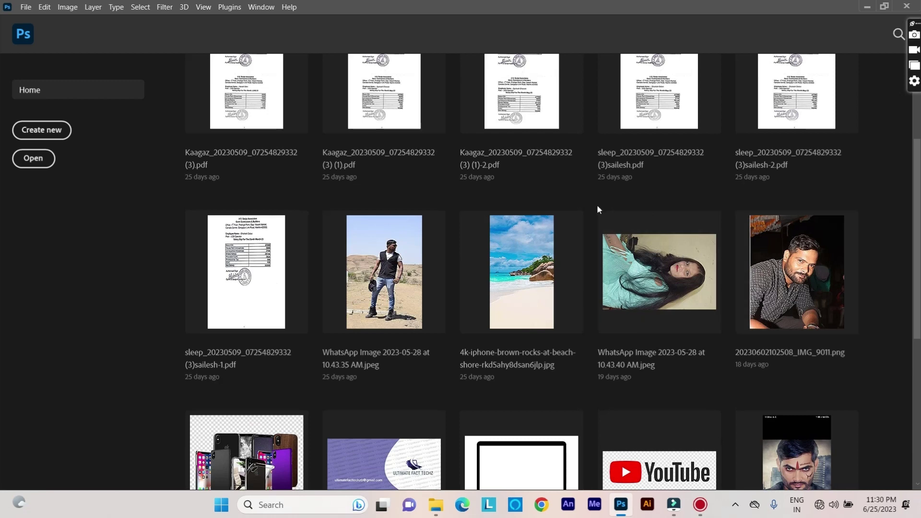
{"action": "scroll", "coordinate": [599, 209], "scroll_direction": "up", "scroll_amount": 3}
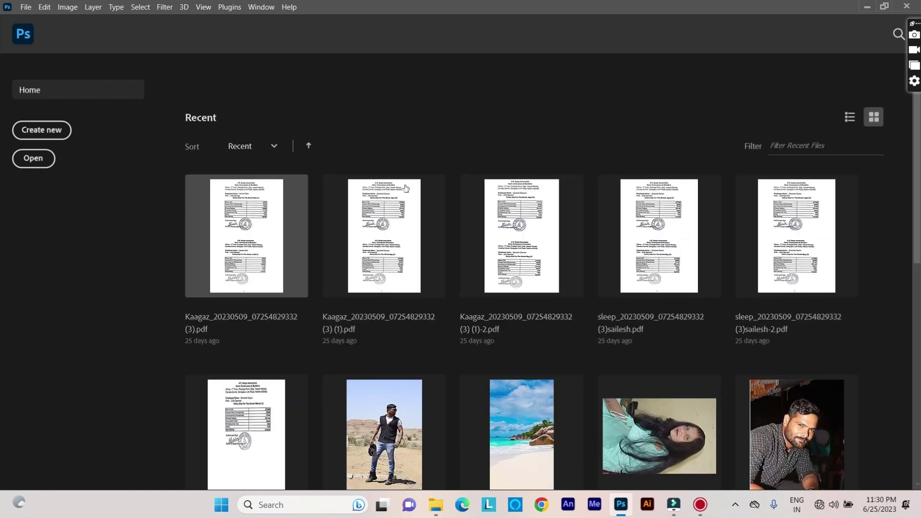
{"action": "scroll", "coordinate": [196, 70], "scroll_direction": "down", "scroll_amount": 5}
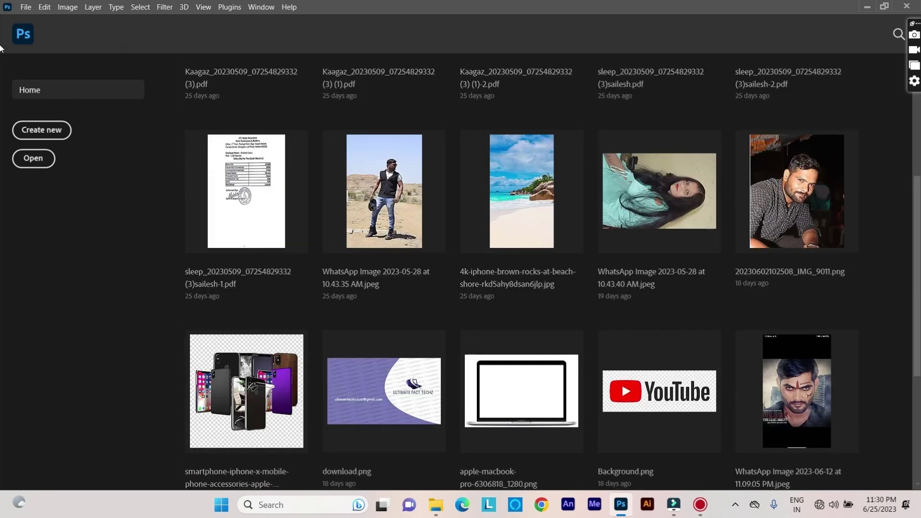
Minimize Photoshop to the desktop, restore it, and scroll the recent files back to the top
{"action": "left_click", "coordinate": [874, 6]}
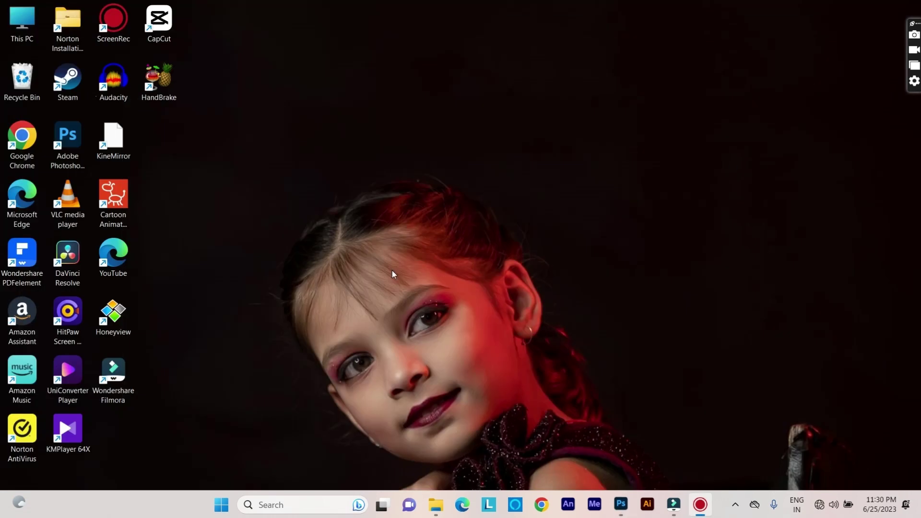
{"action": "left_click", "coordinate": [70, 142]}
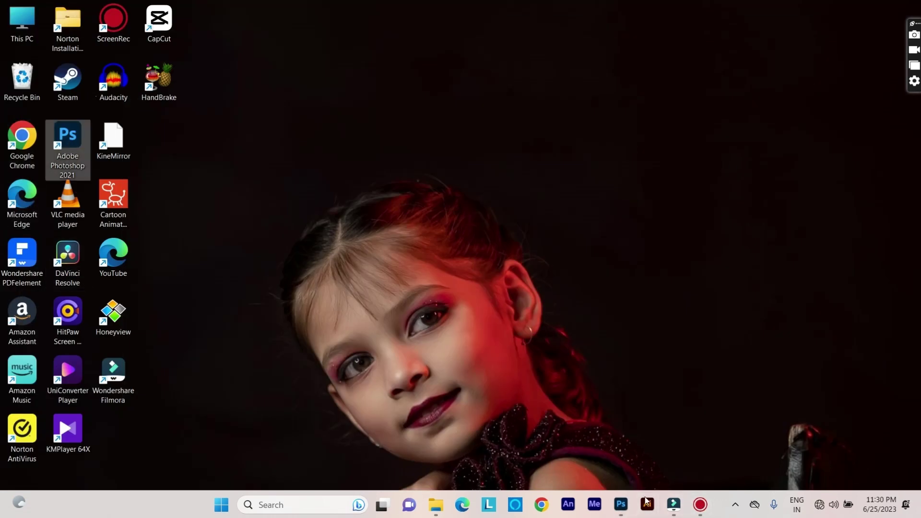
{"action": "left_click", "coordinate": [621, 504]}
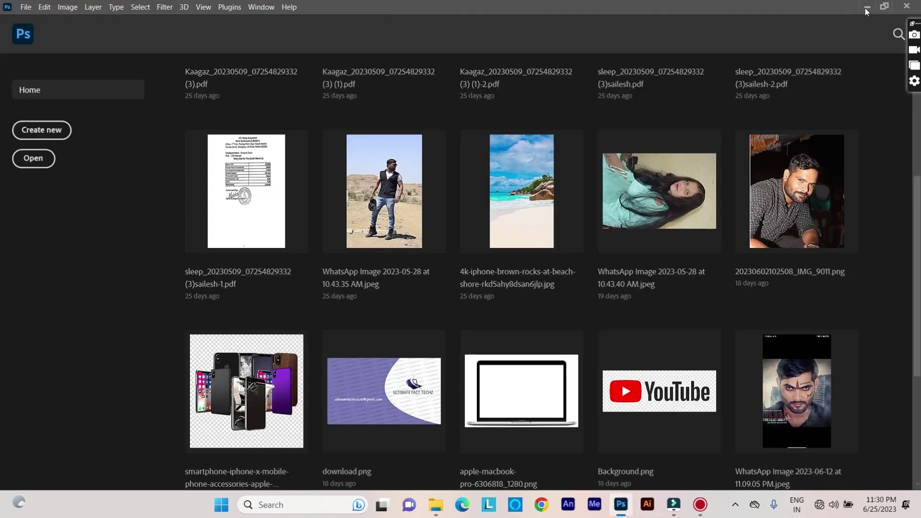
{"action": "scroll", "coordinate": [427, 110], "scroll_direction": "up", "scroll_amount": 1}
{"action": "scroll", "coordinate": [427, 110], "scroll_direction": "up", "scroll_amount": 4}
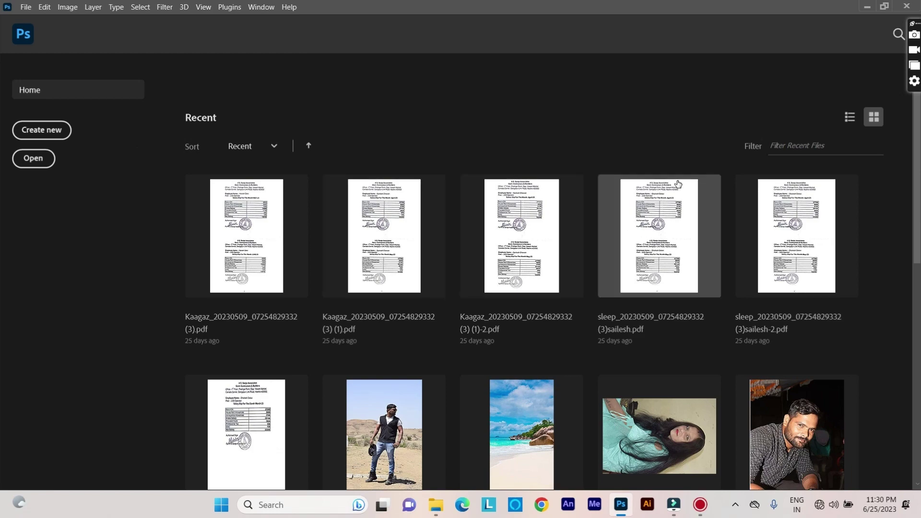
{"action": "scroll", "coordinate": [304, 283], "scroll_direction": "down", "scroll_amount": 4}
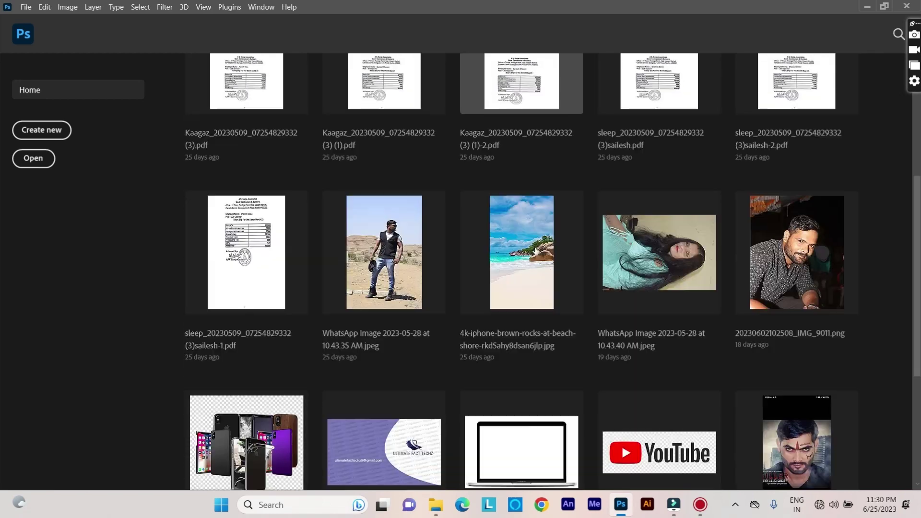
{"action": "scroll", "coordinate": [520, 297], "scroll_direction": "down", "scroll_amount": 3}
{"action": "scroll", "coordinate": [485, 340], "scroll_direction": "up", "scroll_amount": 7}
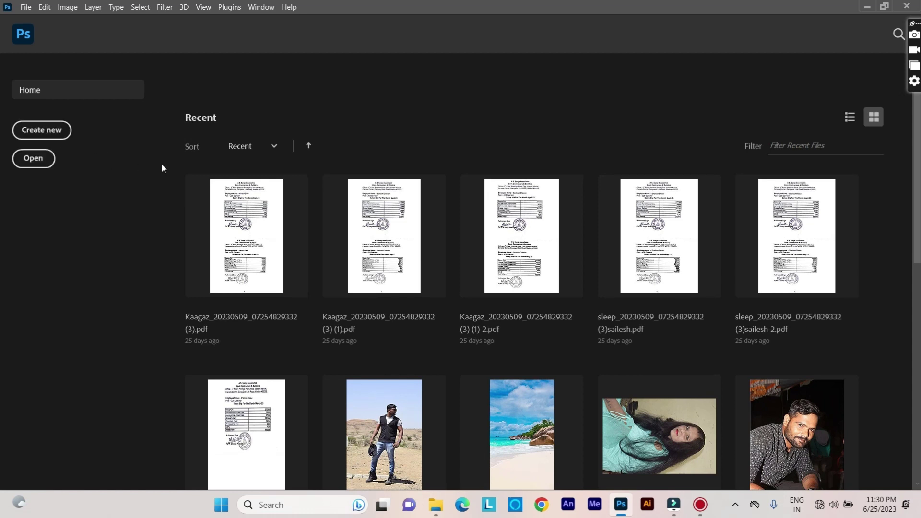
{"action": "left_click", "coordinate": [37, 164]}
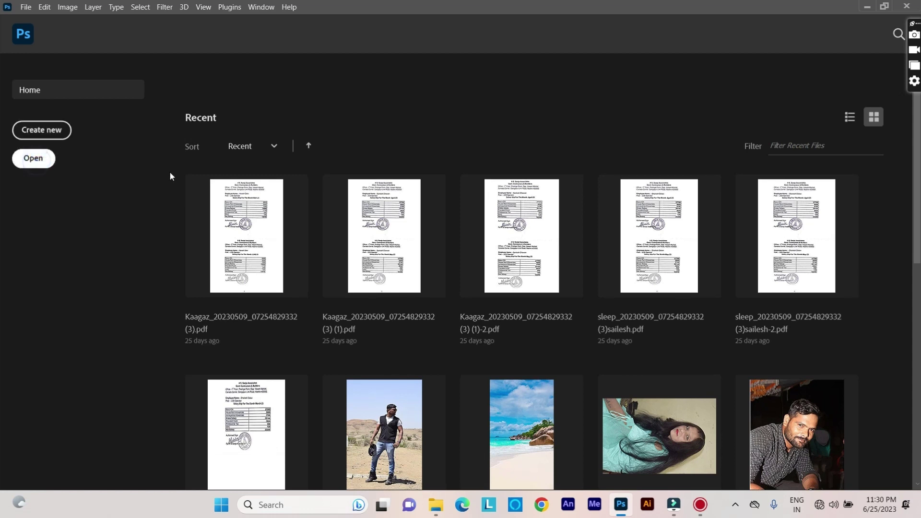
{"action": "left_click", "coordinate": [194, 151]}
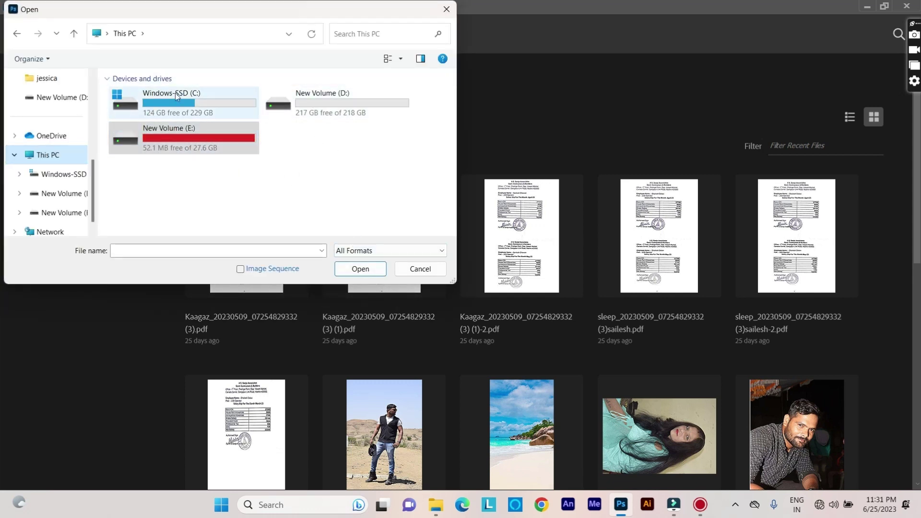
{"action": "left_click", "coordinate": [420, 269]}
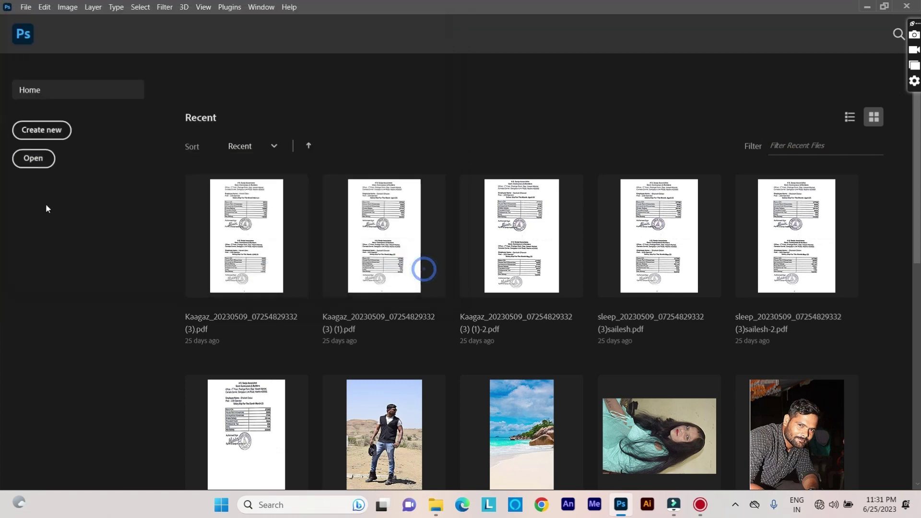
Start a new document and rename it from Untitled to HARSH11
{"action": "left_click", "coordinate": [42, 131]}
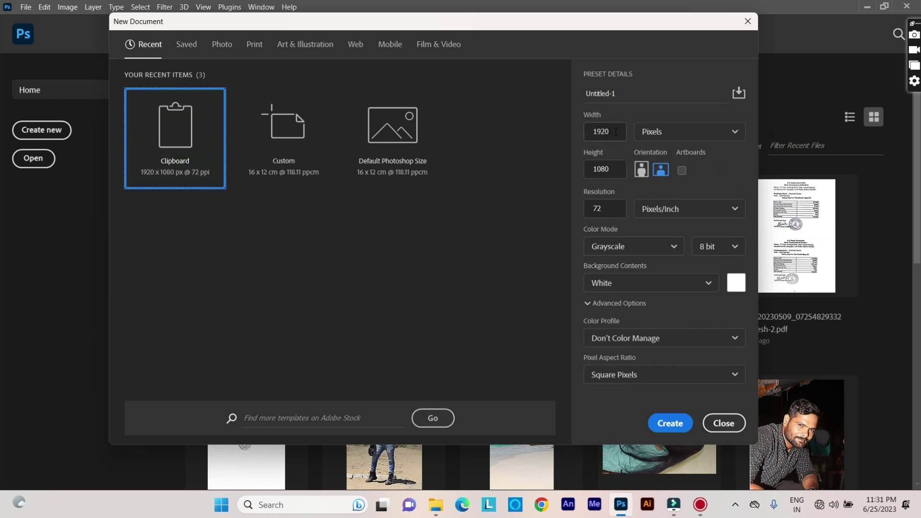
{"action": "left_click", "coordinate": [619, 92]}
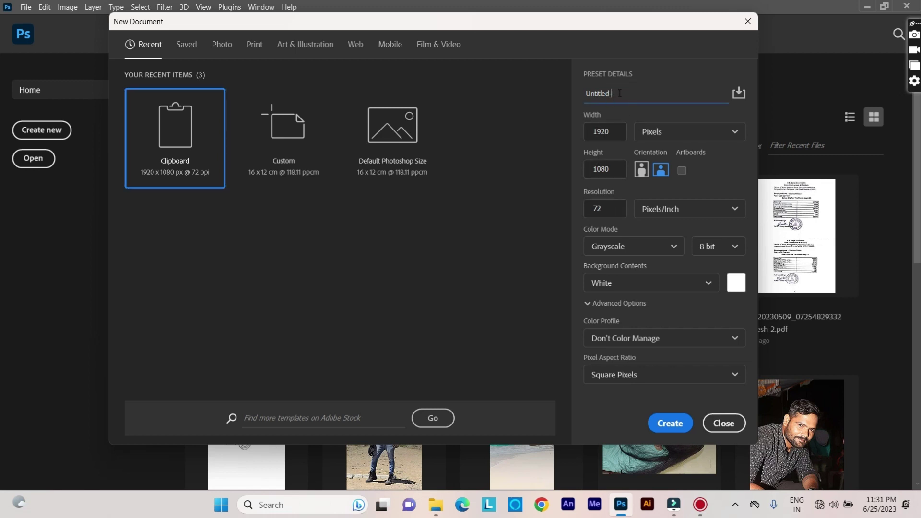
{"action": "key", "text": "BackSpace"}
{"action": "key", "text": "BackSpace"}
{"action": "key", "text": "BackSpace"}
{"action": "type", "text": "HARS"}
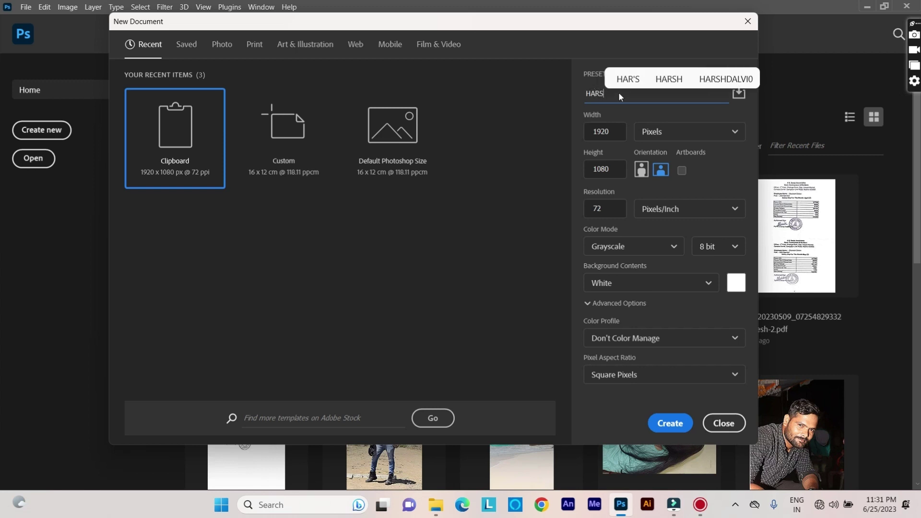
{"action": "type", "text": "H"}
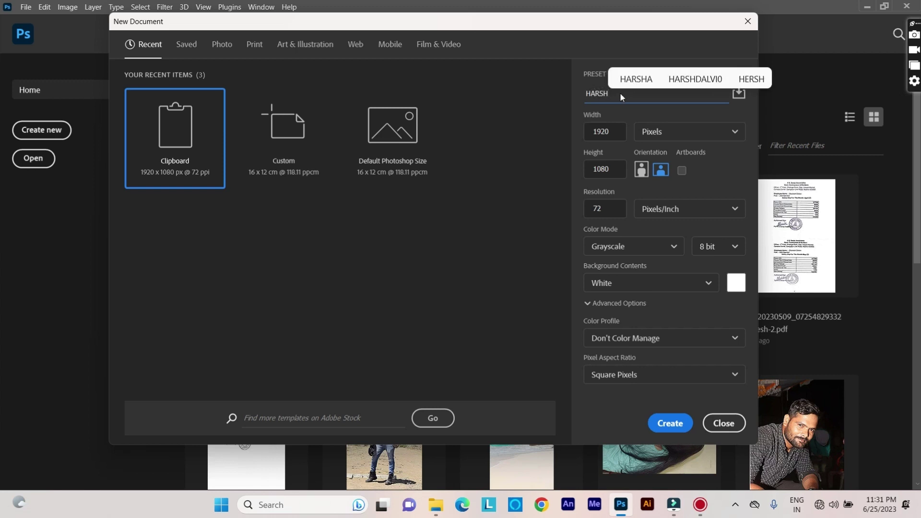
{"action": "type", "text": "11"}
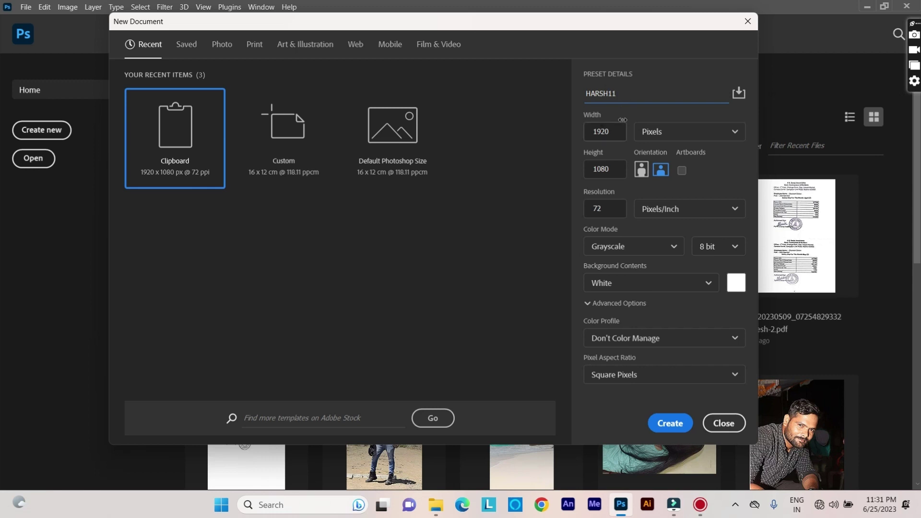
{"action": "left_click", "coordinate": [650, 116]}
Keep Pixels as the width unit and set resolution to 300 Pixels/Inch
{"action": "left_click", "coordinate": [684, 132]}
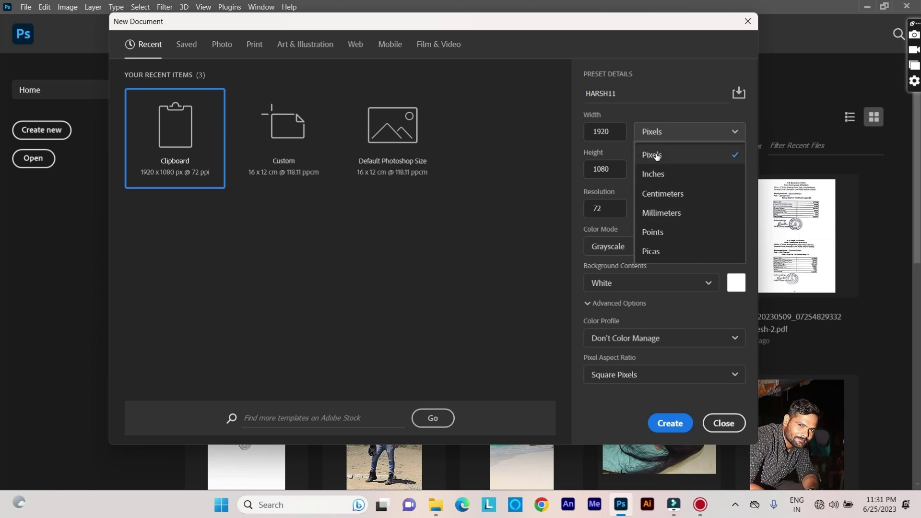
{"action": "left_click", "coordinate": [686, 138]}
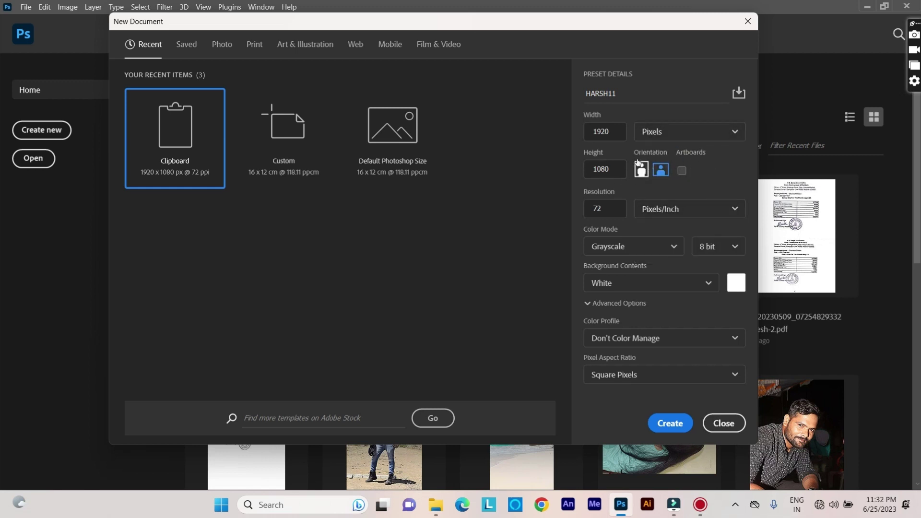
{"action": "left_click", "coordinate": [611, 211]}
{"action": "left_click", "coordinate": [609, 211]}
{"action": "type", "text": "300"}
{"action": "left_click", "coordinate": [677, 214]}
{"action": "left_click", "coordinate": [678, 214]}
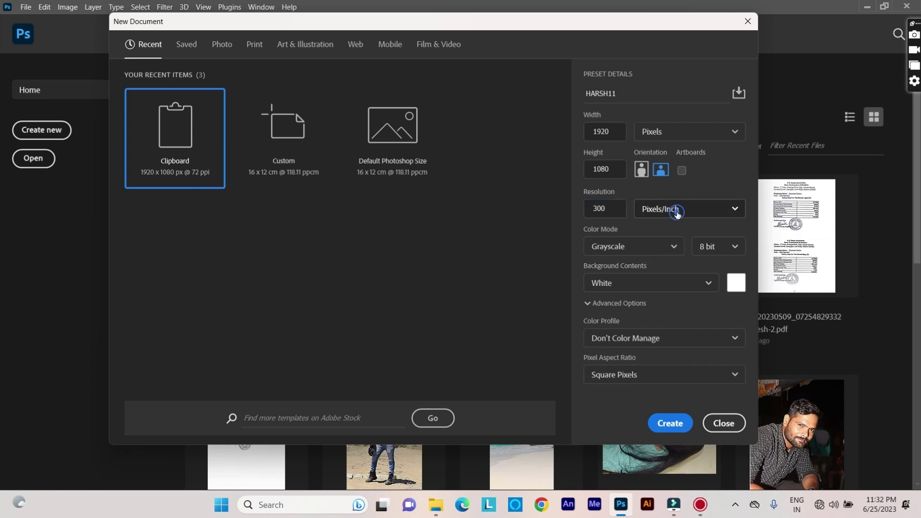
Keep 8 bit depth and White background contents
{"action": "left_click", "coordinate": [731, 251]}
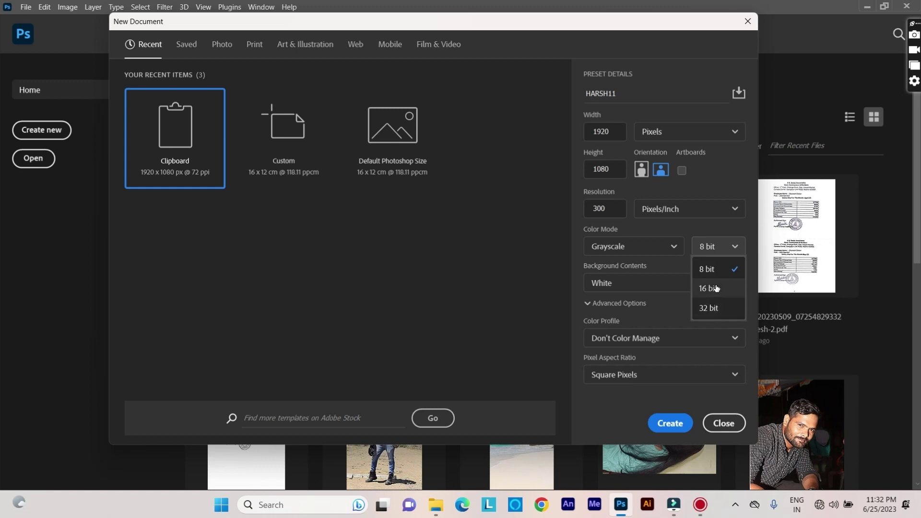
{"action": "left_click", "coordinate": [704, 274]}
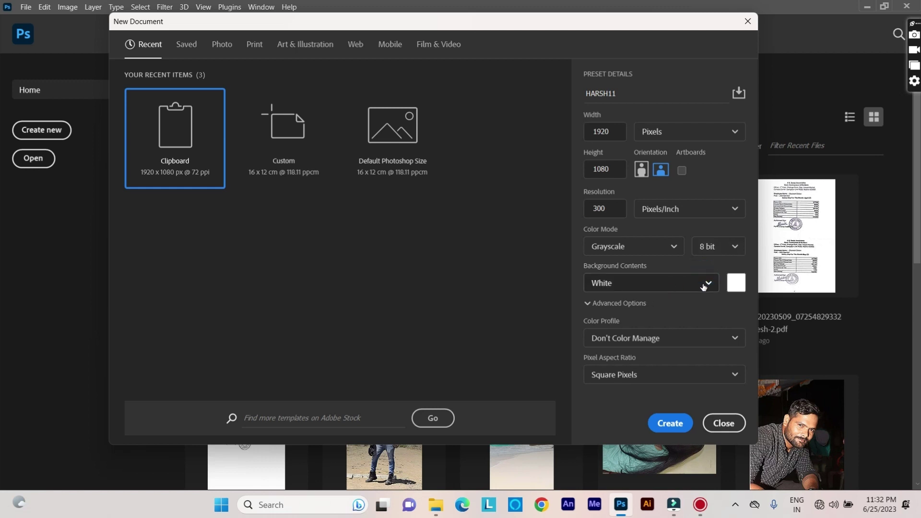
{"action": "left_click", "coordinate": [709, 286]}
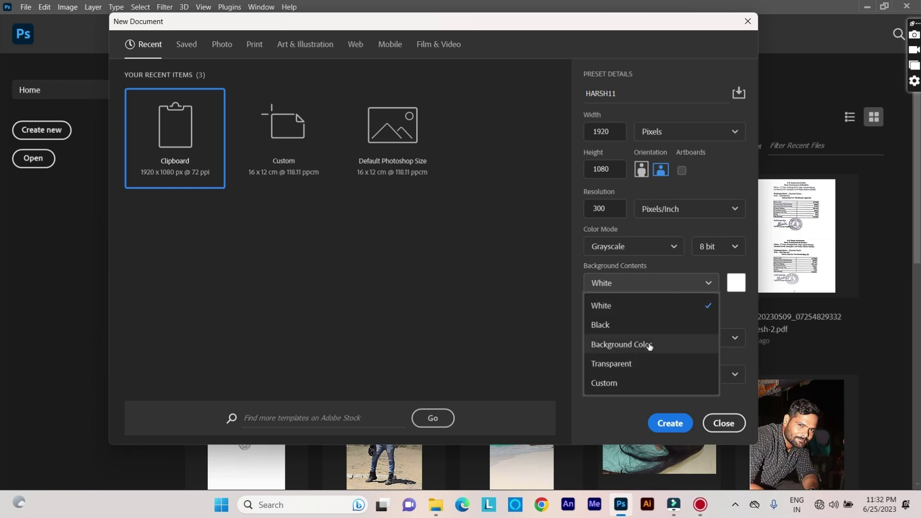
{"action": "left_click", "coordinate": [616, 308]}
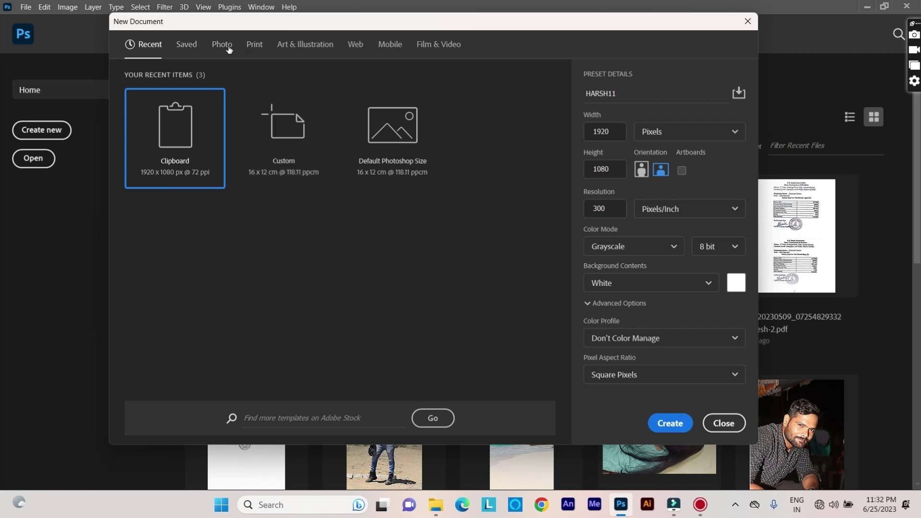
Browse the Print, Art & Illustration and Mobile presets, then return to the Recent tab
{"action": "left_click", "coordinate": [255, 44]}
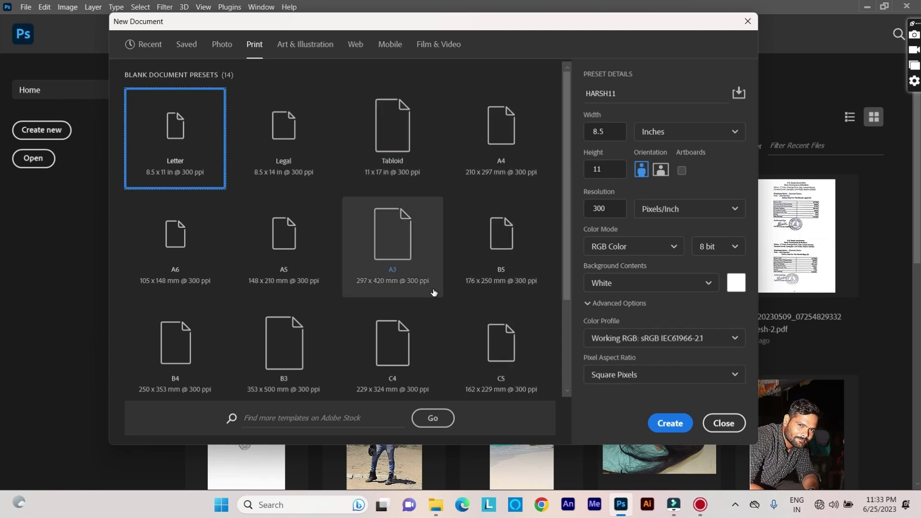
{"action": "left_click", "coordinate": [311, 45]}
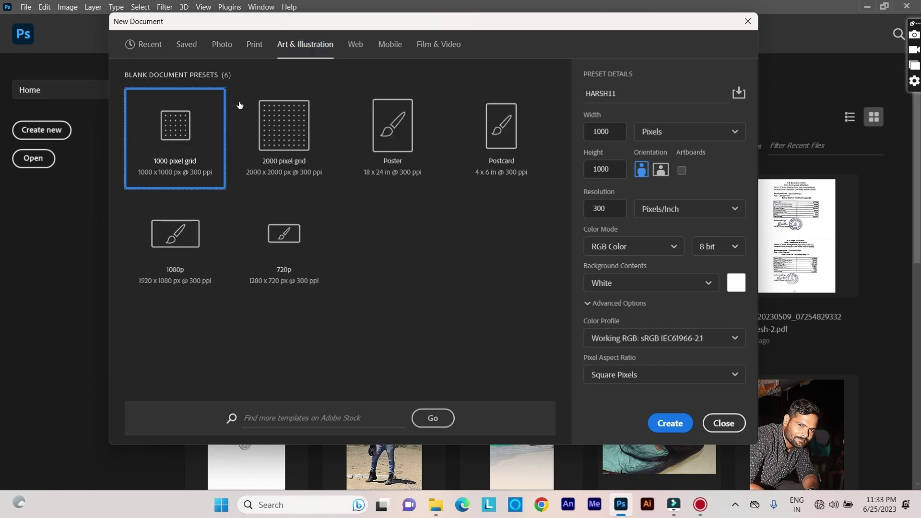
{"action": "left_click", "coordinate": [395, 45]}
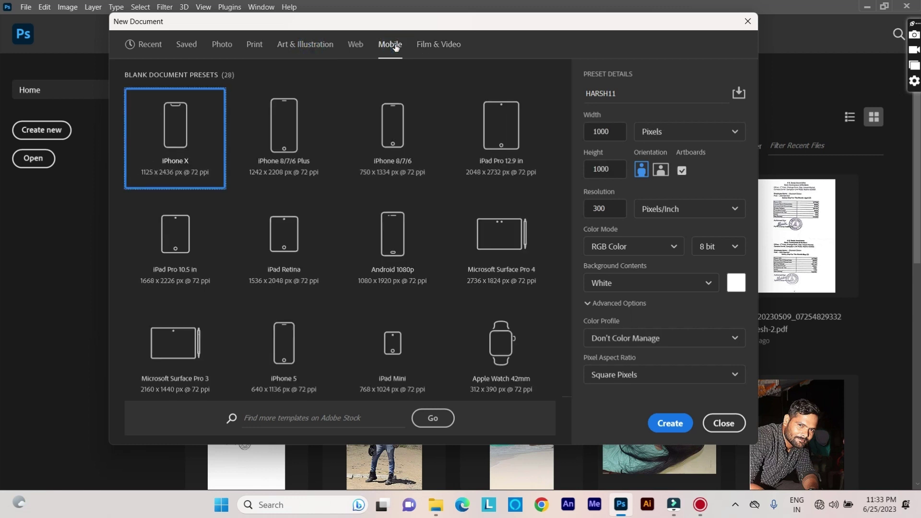
{"action": "scroll", "coordinate": [454, 210], "scroll_direction": "down", "scroll_amount": 3}
{"action": "scroll", "coordinate": [454, 210], "scroll_direction": "down", "scroll_amount": 2}
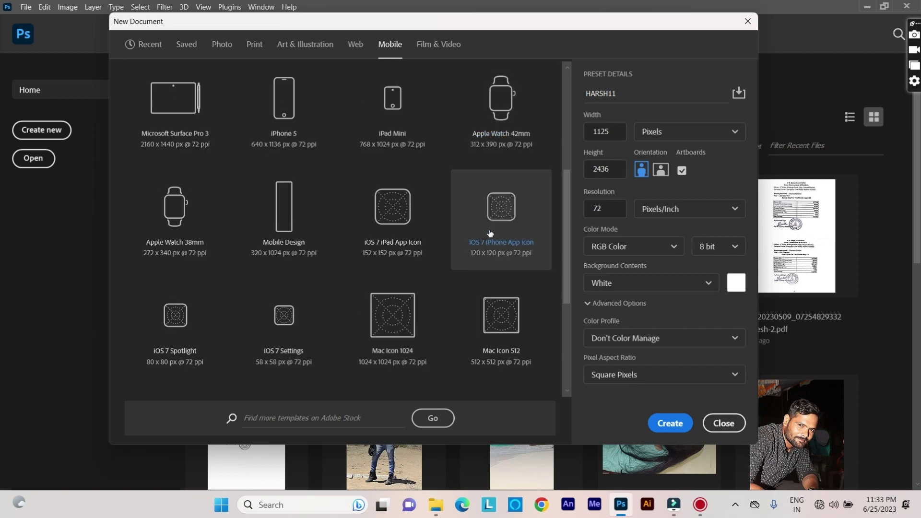
{"action": "scroll", "coordinate": [494, 196], "scroll_direction": "up", "scroll_amount": 4}
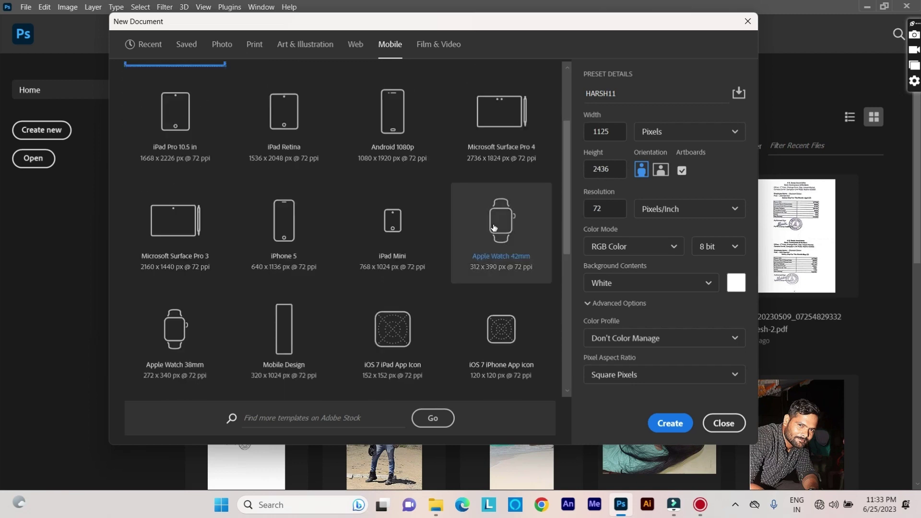
{"action": "scroll", "coordinate": [388, 269], "scroll_direction": "down", "scroll_amount": 4}
{"action": "scroll", "coordinate": [379, 288], "scroll_direction": "down", "scroll_amount": 2}
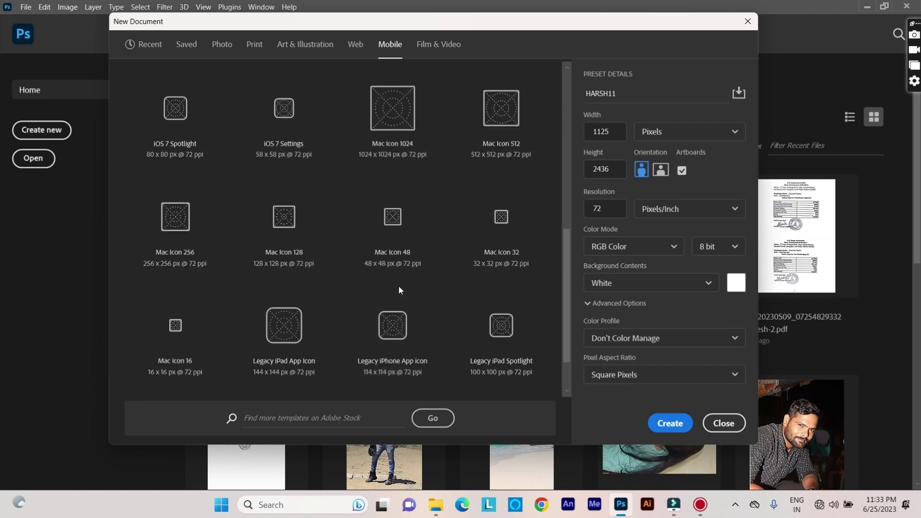
{"action": "scroll", "coordinate": [383, 283], "scroll_direction": "up", "scroll_amount": 5}
{"action": "scroll", "coordinate": [338, 249], "scroll_direction": "up", "scroll_amount": 1}
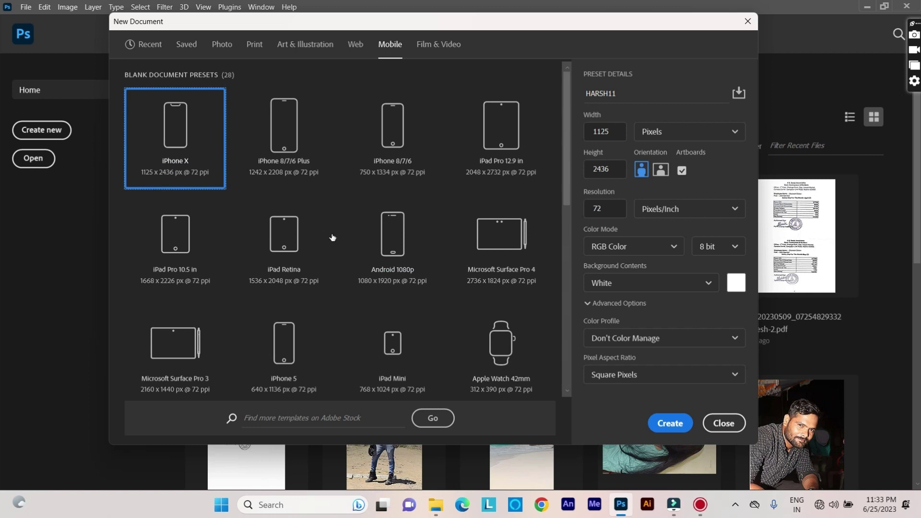
{"action": "left_click", "coordinate": [146, 44]}
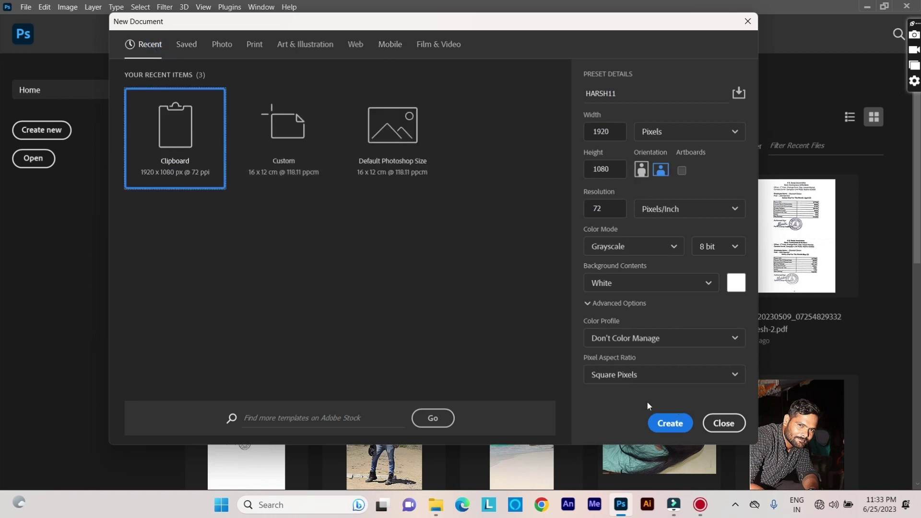
Create the HARSH11 document and toggle the toolbar between one and two columns
{"action": "left_click", "coordinate": [684, 425]}
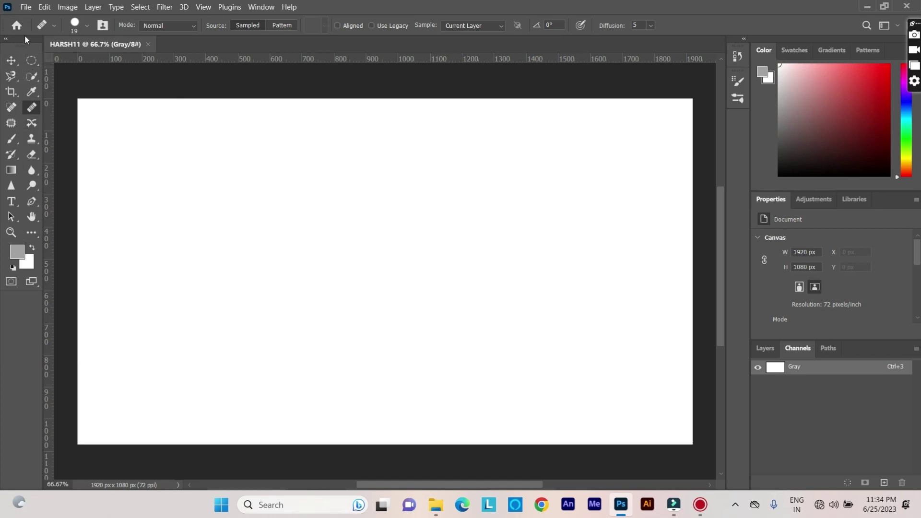
{"action": "left_click", "coordinate": [6, 41]}
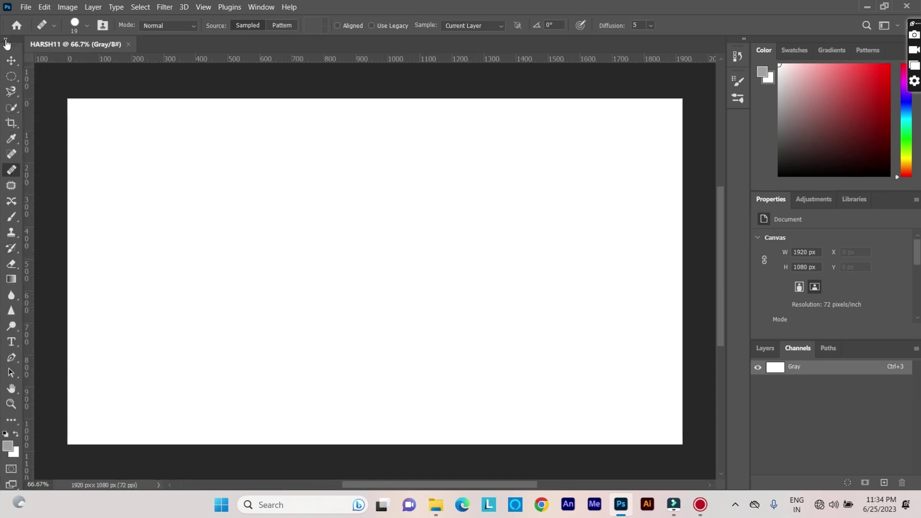
{"action": "left_click", "coordinate": [6, 41]}
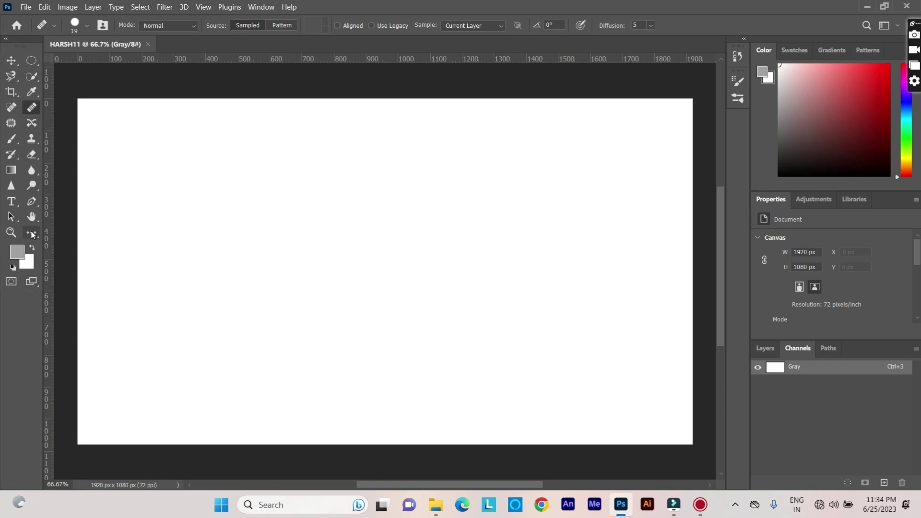
Open and close the extra tools list, then show the Layers panel
{"action": "left_click", "coordinate": [32, 234]}
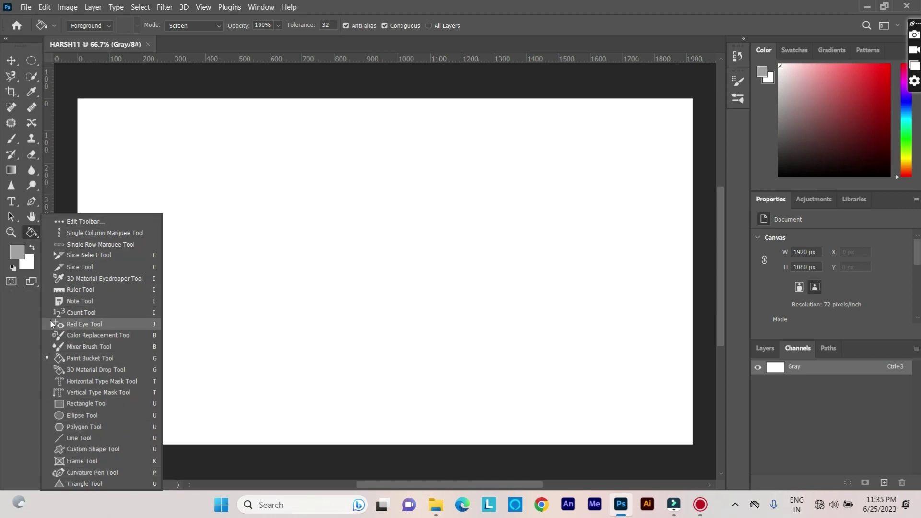
{"action": "left_click", "coordinate": [26, 319]}
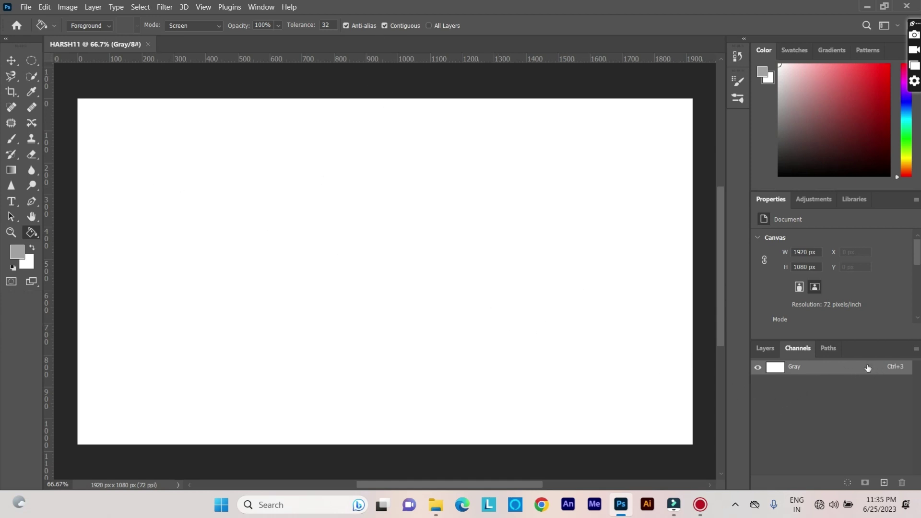
{"action": "left_click", "coordinate": [773, 350]}
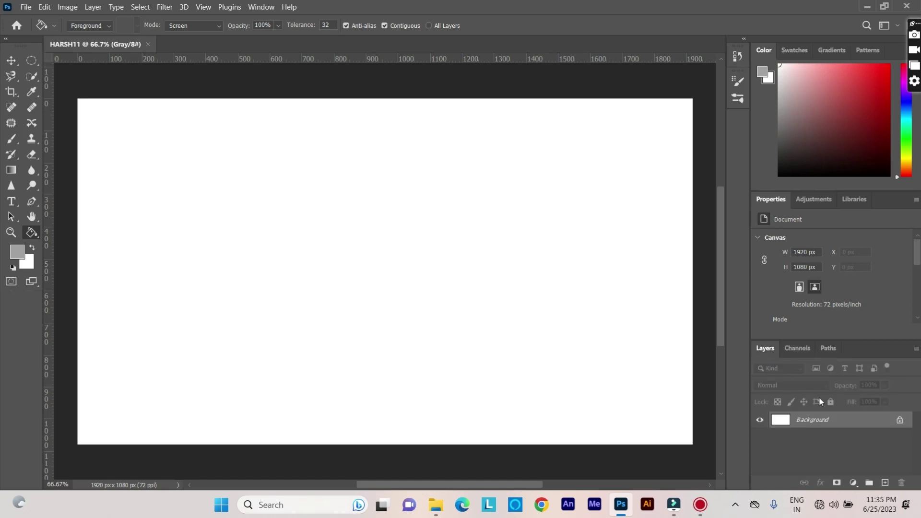
Draw a gray rectangle near the canvas top-left with the Rectangle Tool
{"action": "right_click", "coordinate": [30, 235]}
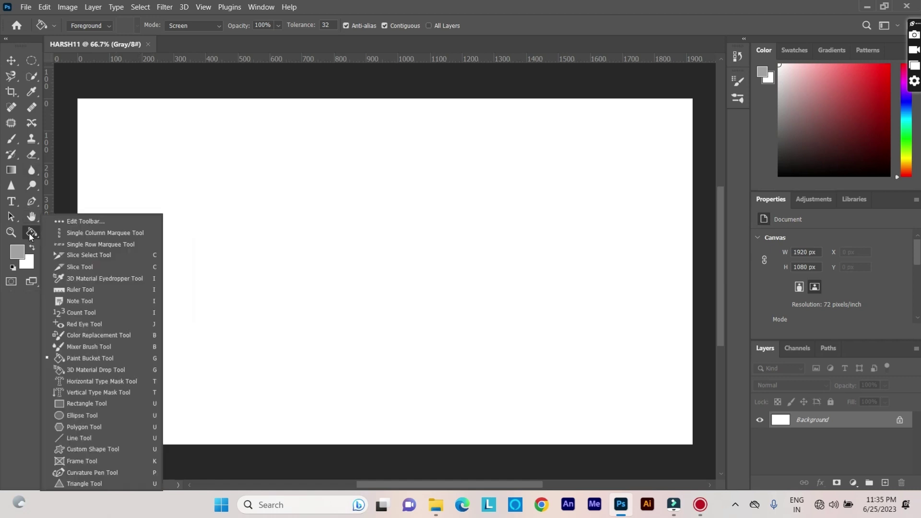
{"action": "left_click", "coordinate": [69, 411]}
{"action": "left_click_drag", "start_coordinate": [136, 136], "coordinate": [256, 238]}
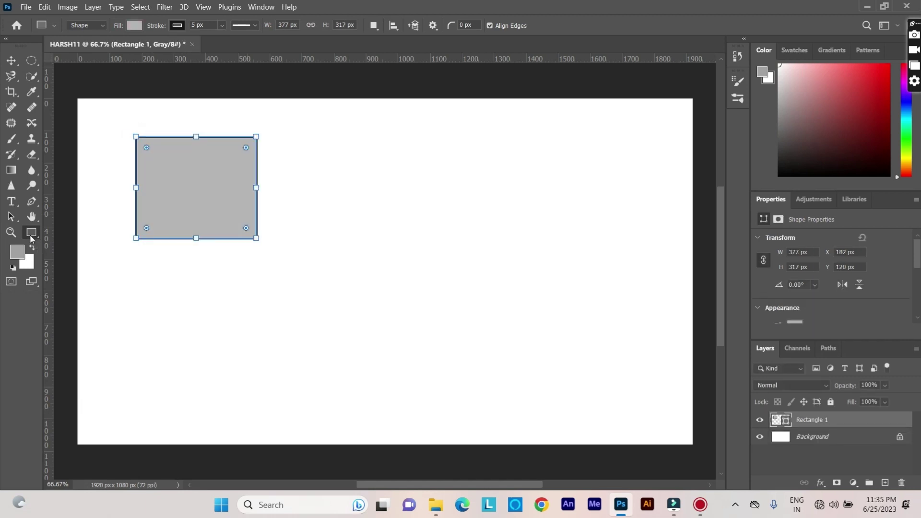
{"action": "right_click", "coordinate": [31, 235]}
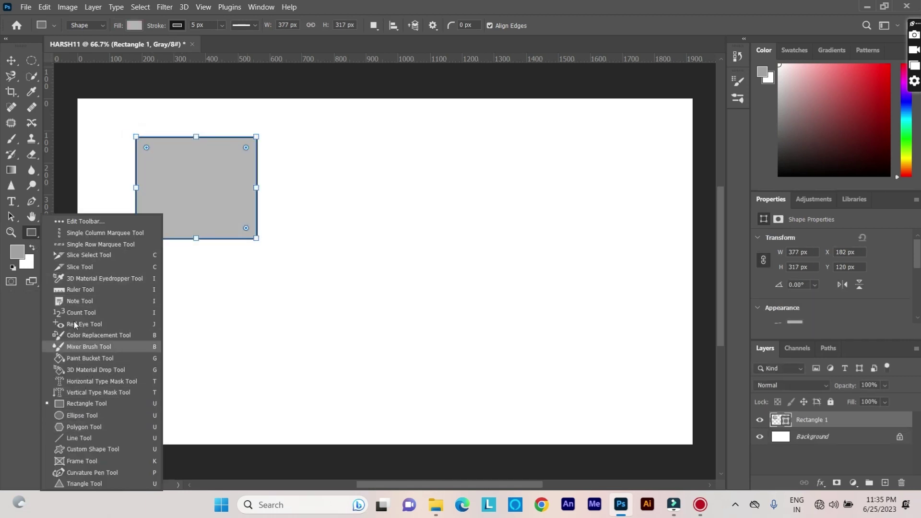
{"action": "left_click", "coordinate": [25, 311]}
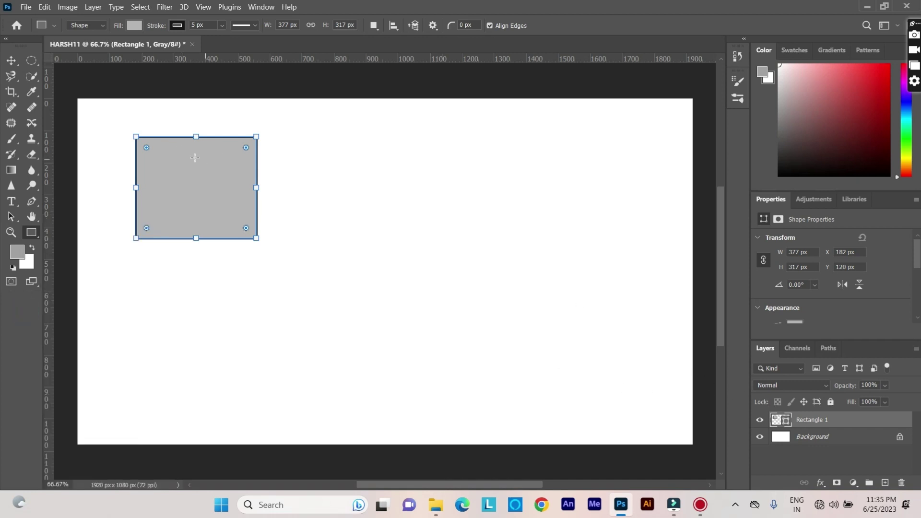
Move the rectangle to the canvas centre and add an empty Layer 1 above it
{"action": "key", "text": "v"}
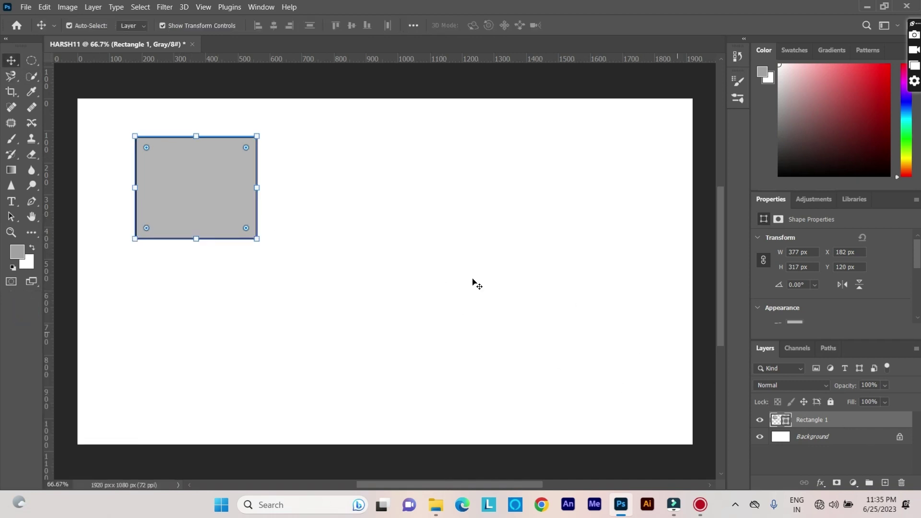
{"action": "left_click_drag", "start_coordinate": [212, 188], "coordinate": [368, 242]}
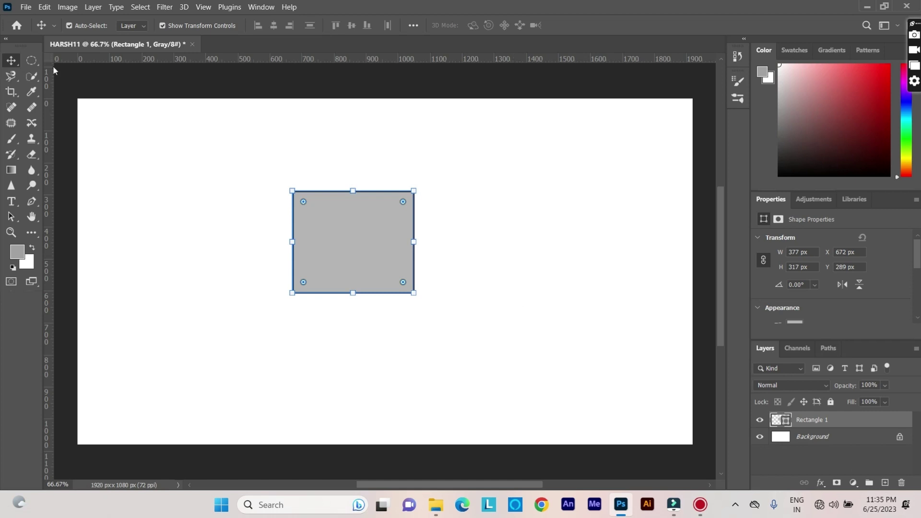
{"action": "left_click", "coordinate": [885, 482]}
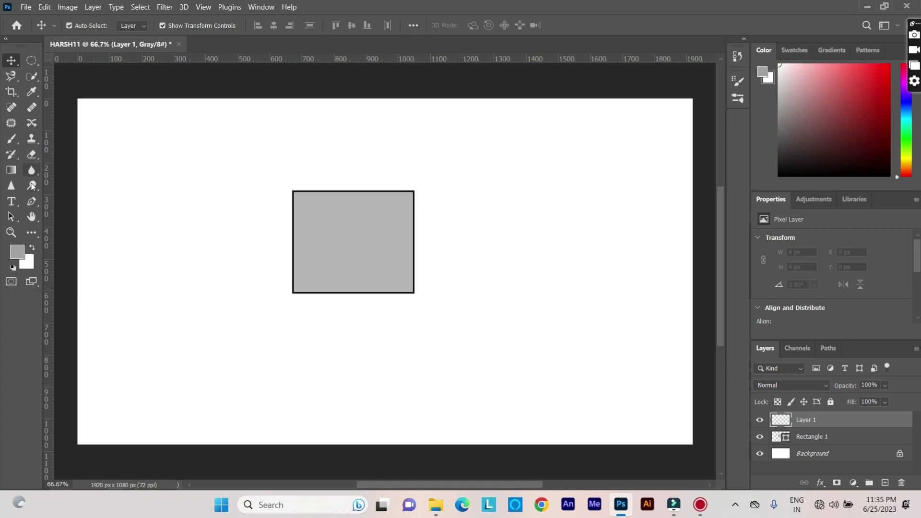
Paint a soft gray hook-shaped stroke on Layer 1 with the Brush Tool
{"action": "left_click", "coordinate": [11, 139]}
{"action": "left_click_drag", "start_coordinate": [486, 153], "coordinate": [541, 187]}
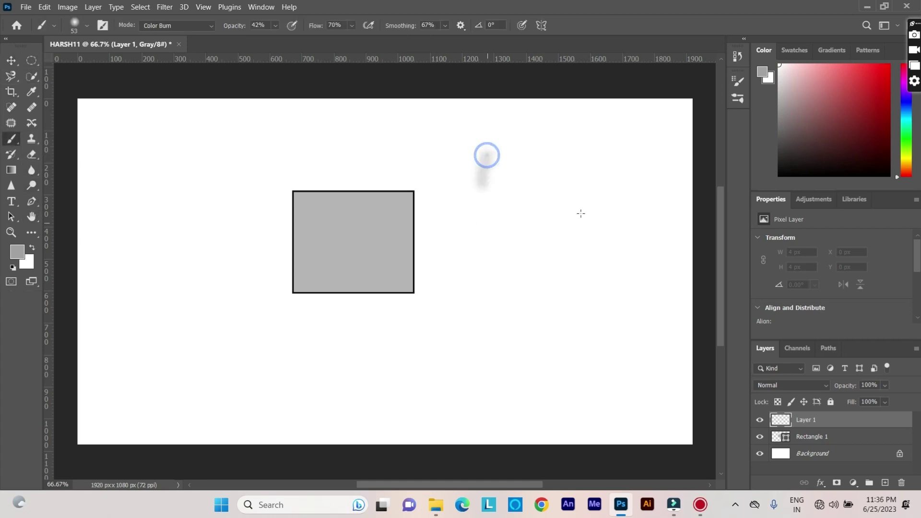
{"action": "left_click_drag", "start_coordinate": [478, 163], "coordinate": [500, 165]}
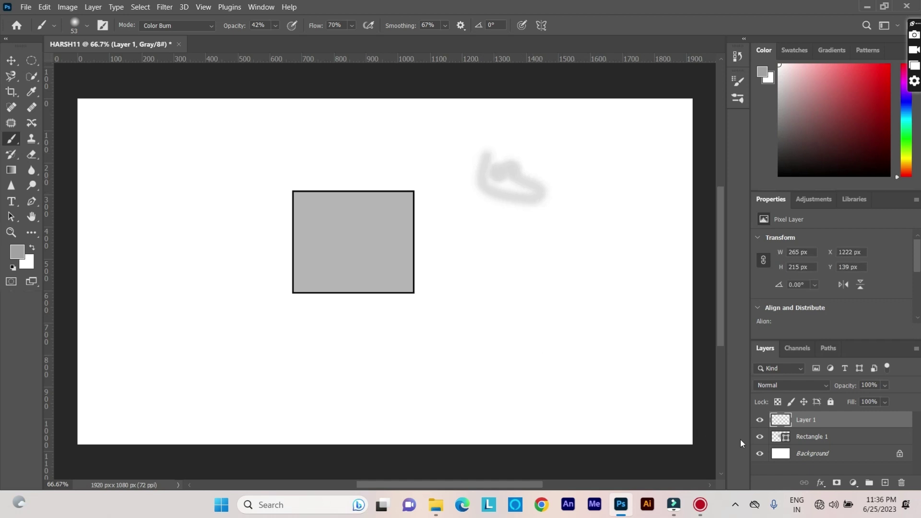
Hide and re-show Layer 1 and Rectangle 1 to check each layer
{"action": "left_click", "coordinate": [760, 421]}
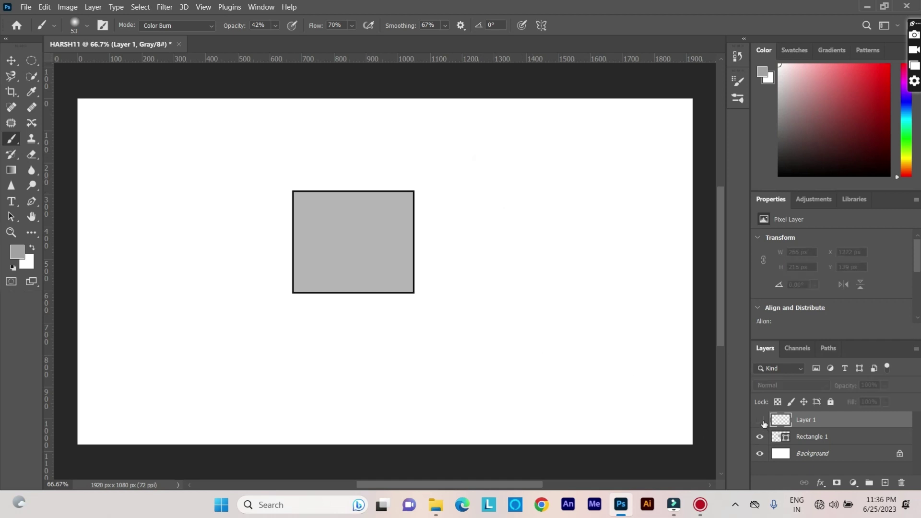
{"action": "left_click", "coordinate": [762, 422]}
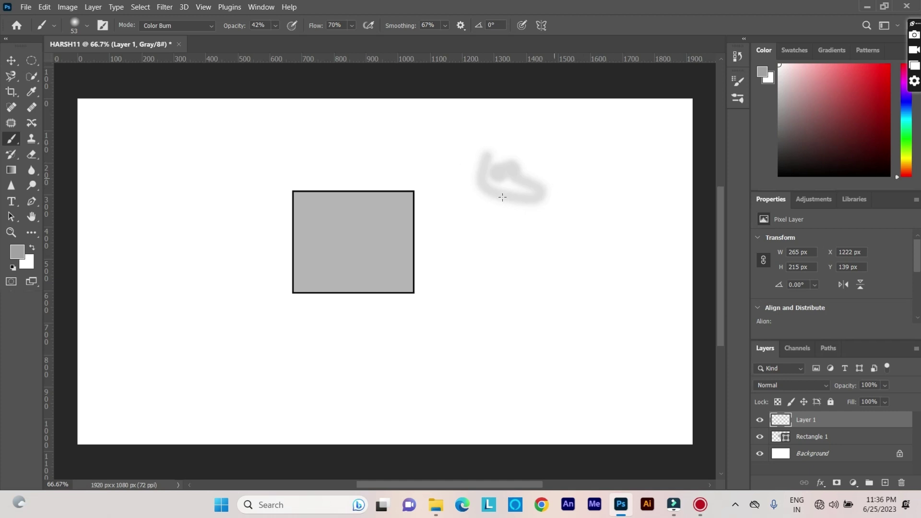
{"action": "left_click", "coordinate": [760, 437]}
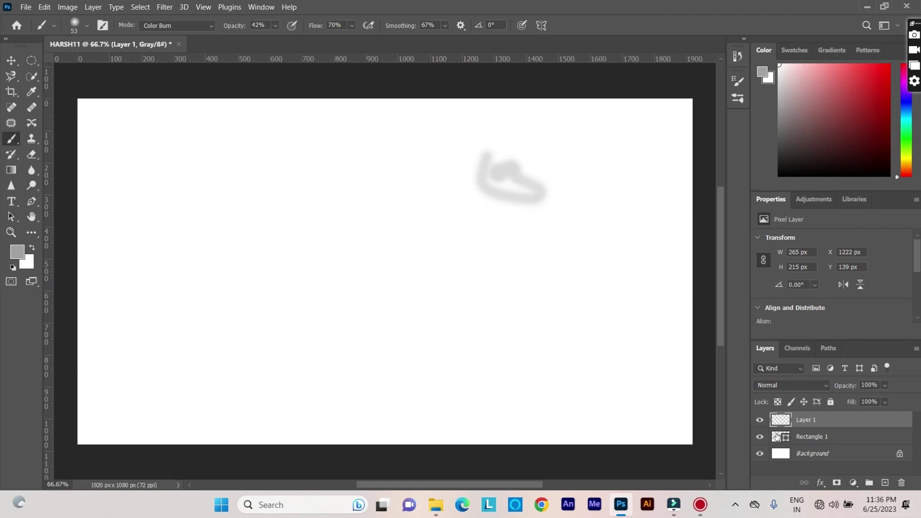
{"action": "left_click", "coordinate": [760, 437]}
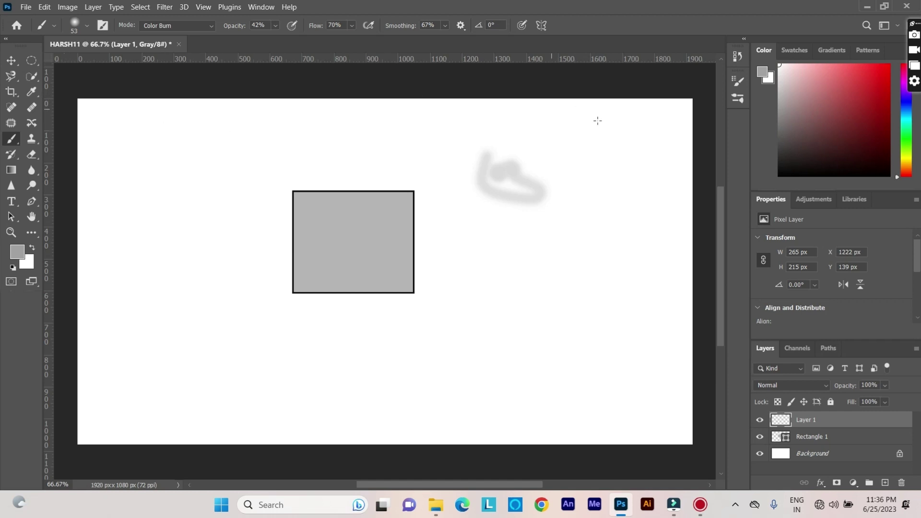